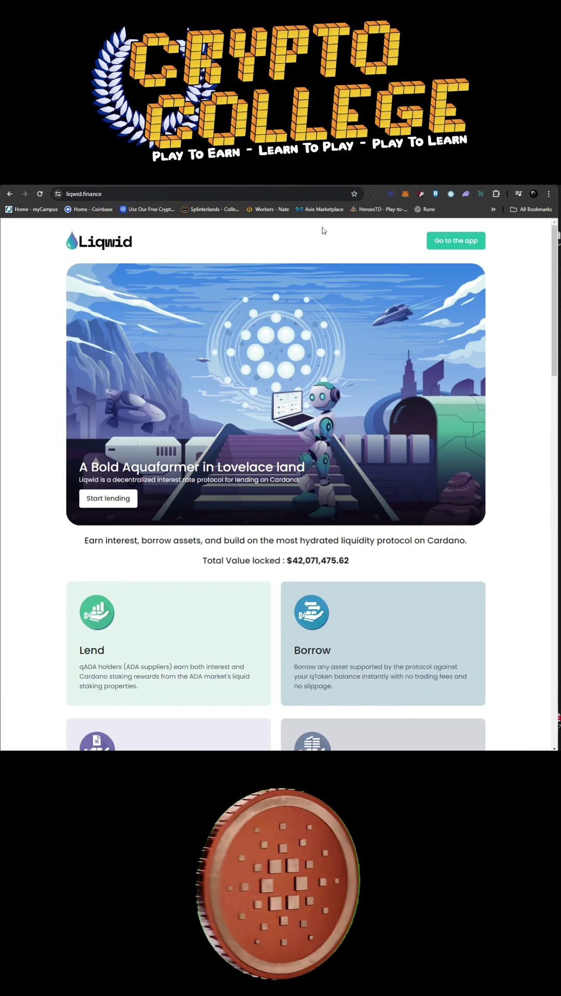
Step: Enter the Liqwid app and scroll to the tables showing 7,001.01 qADA and three DJED borrows
left_click(455, 241)
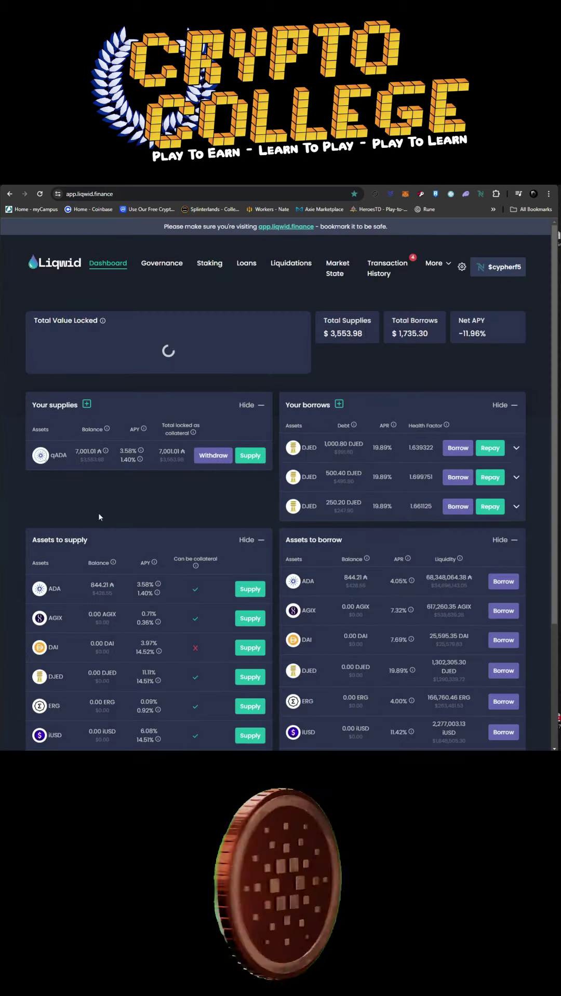
scroll(190, 490, "down", 2)
scroll(192, 488, "down", 2)
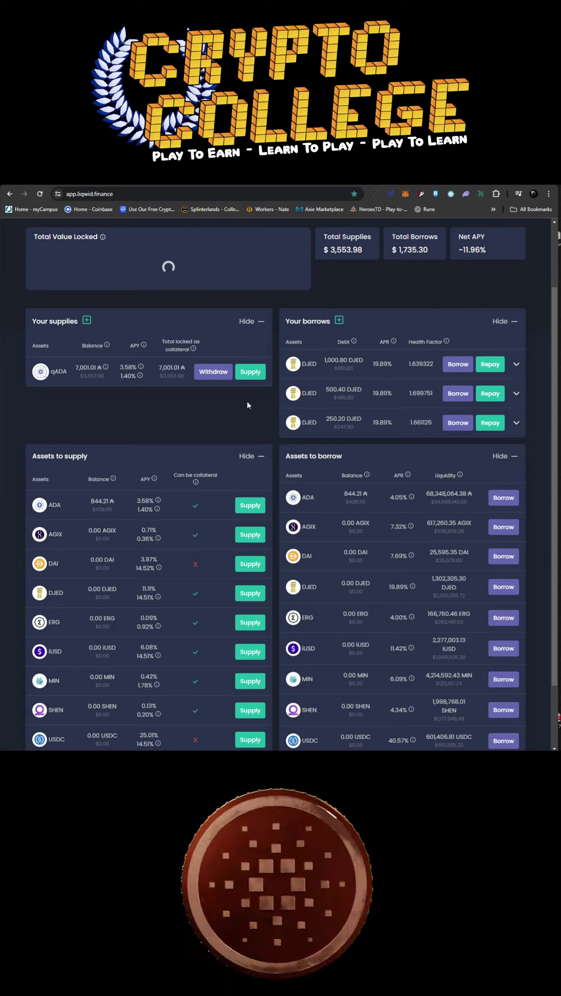
Step: Supply 500 ADA from the ADA row and sign the transaction with the wallet password
left_click(250, 505)
left_click(300, 448)
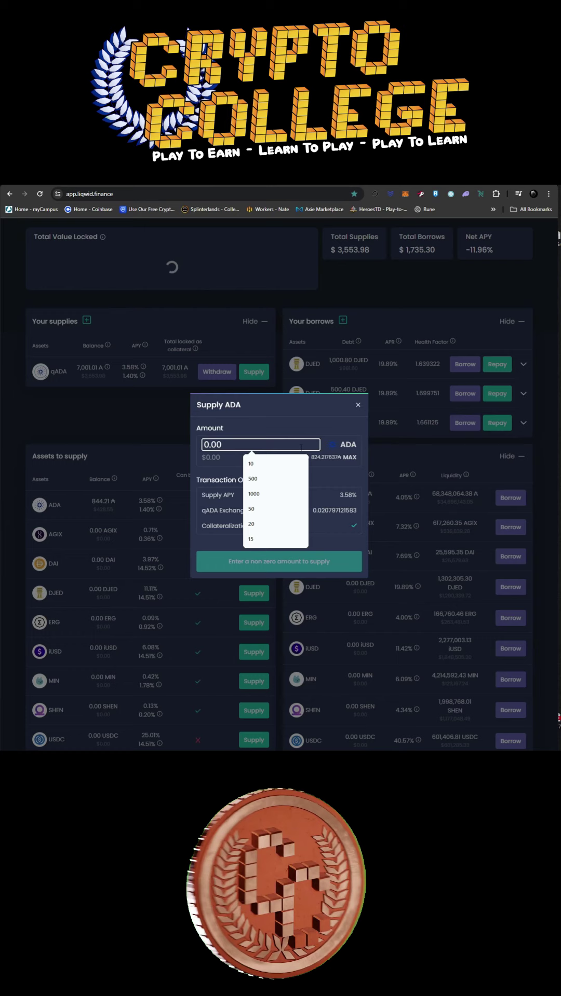
type("500")
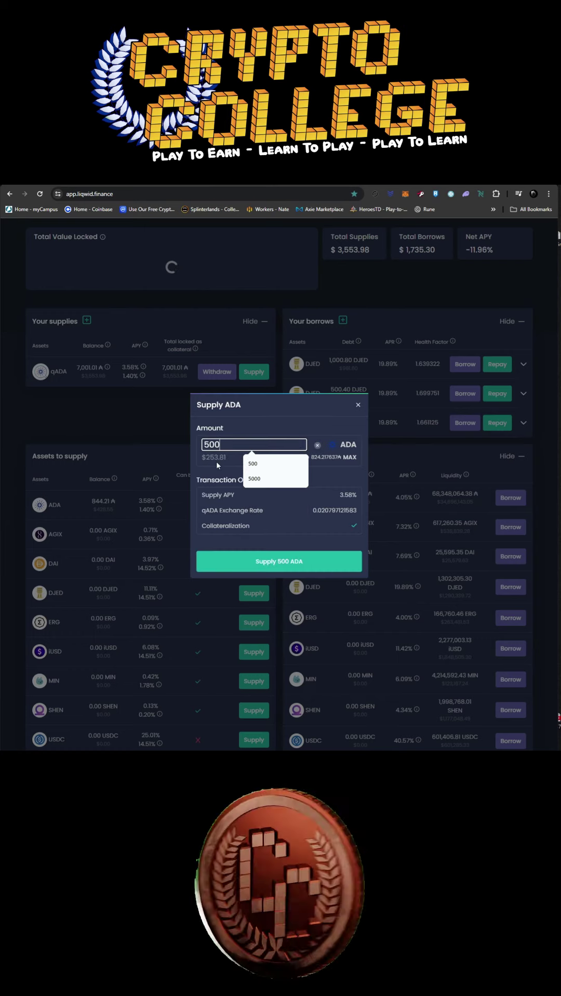
key("Escape")
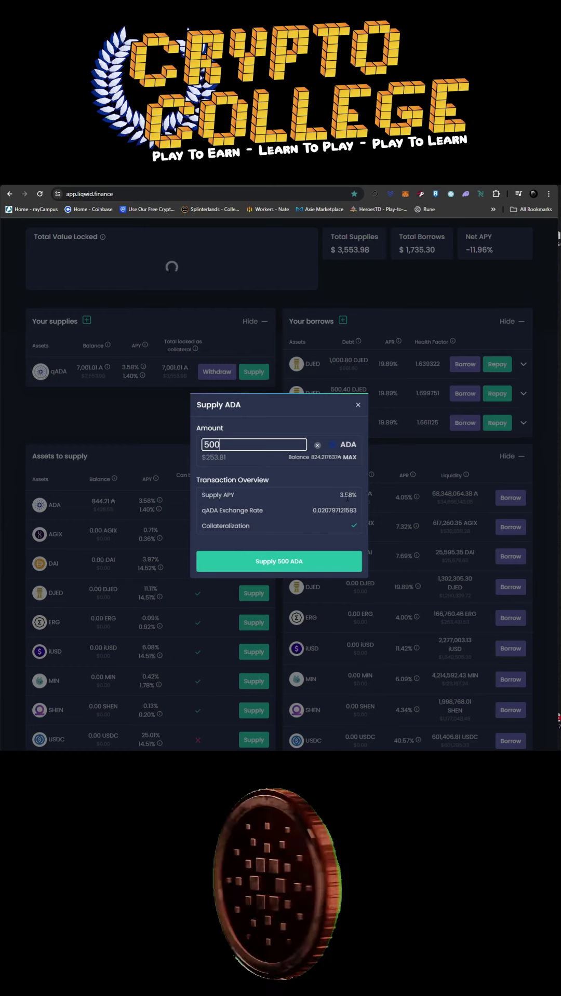
left_click(315, 565)
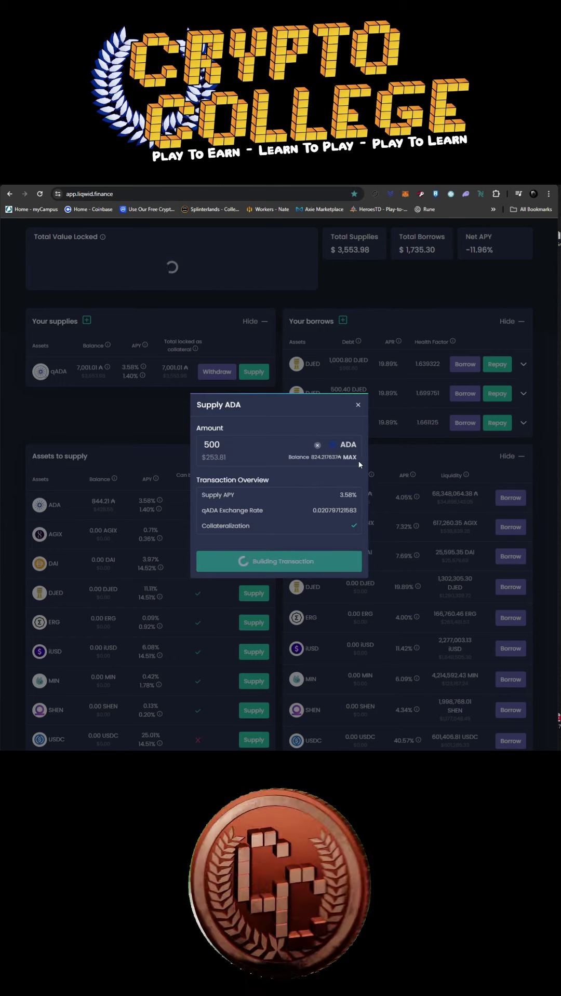
left_click(319, 410)
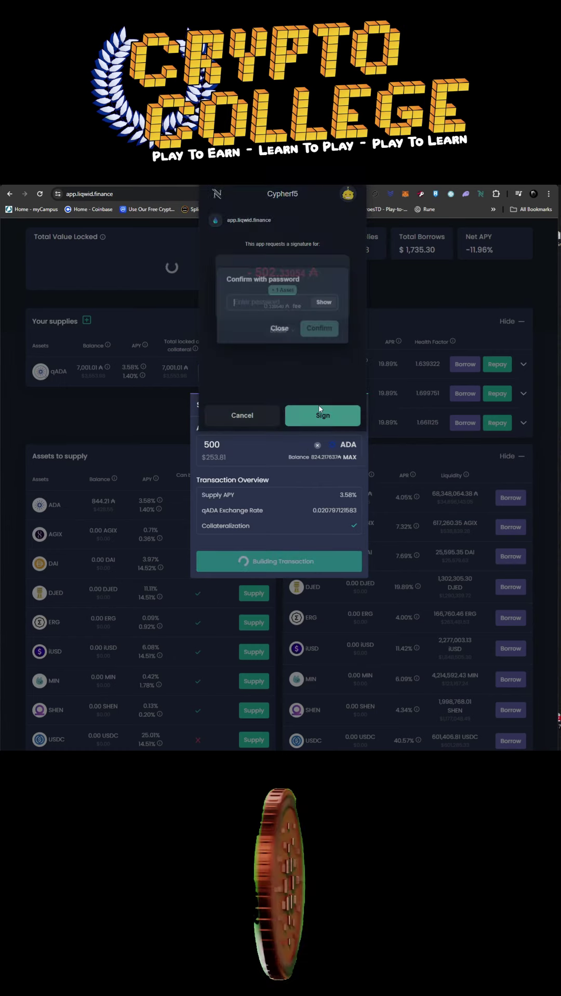
type("***********")
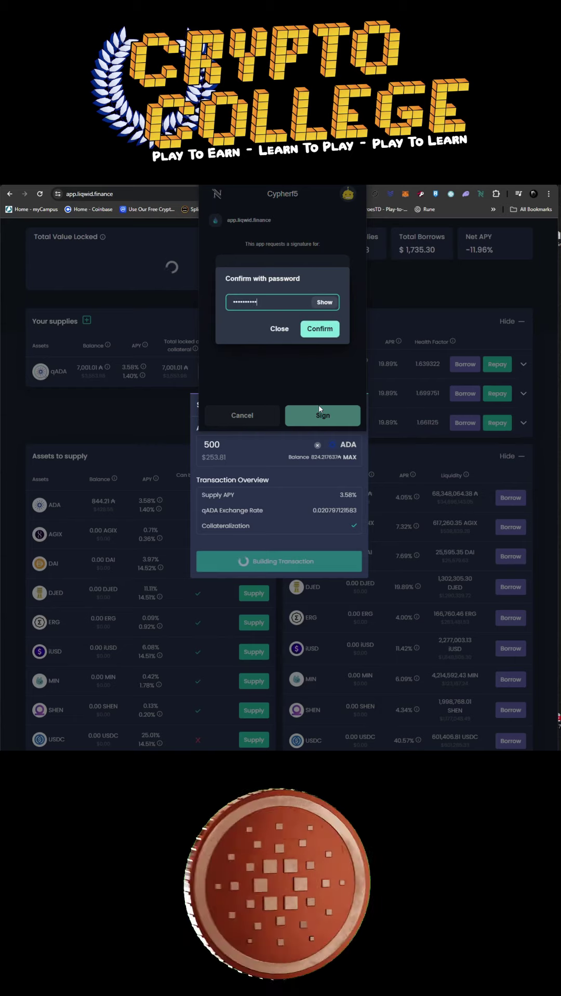
key("Return")
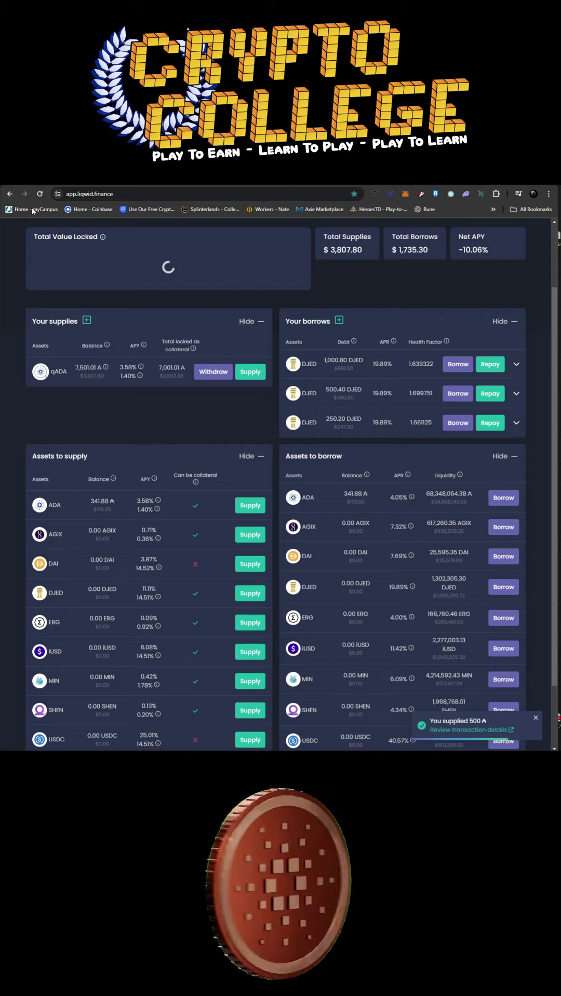
Step: Reload the dashboard and scroll down to WMT to see the 7,501.01 qADA supply
left_click(39, 194)
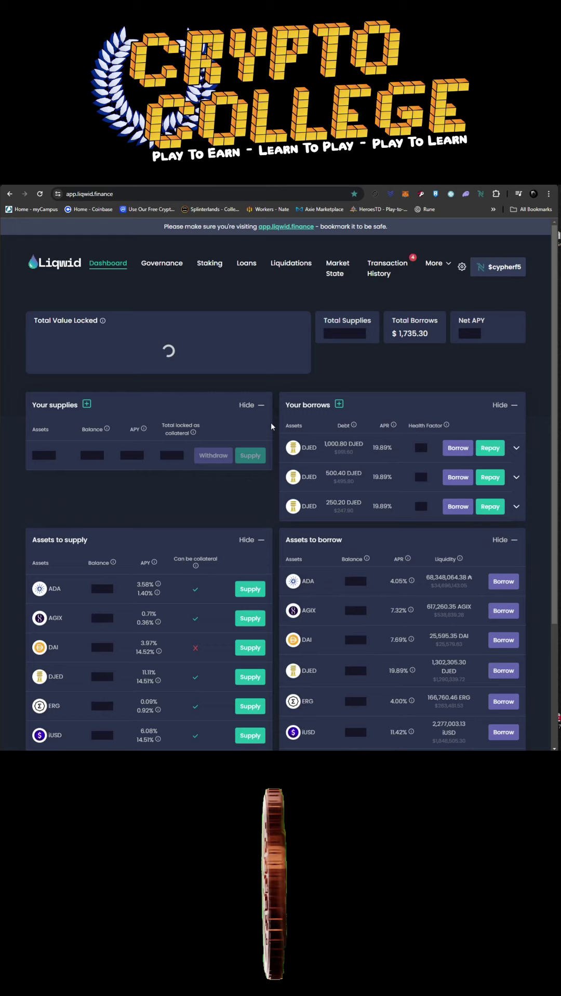
scroll(362, 627, "down", 1)
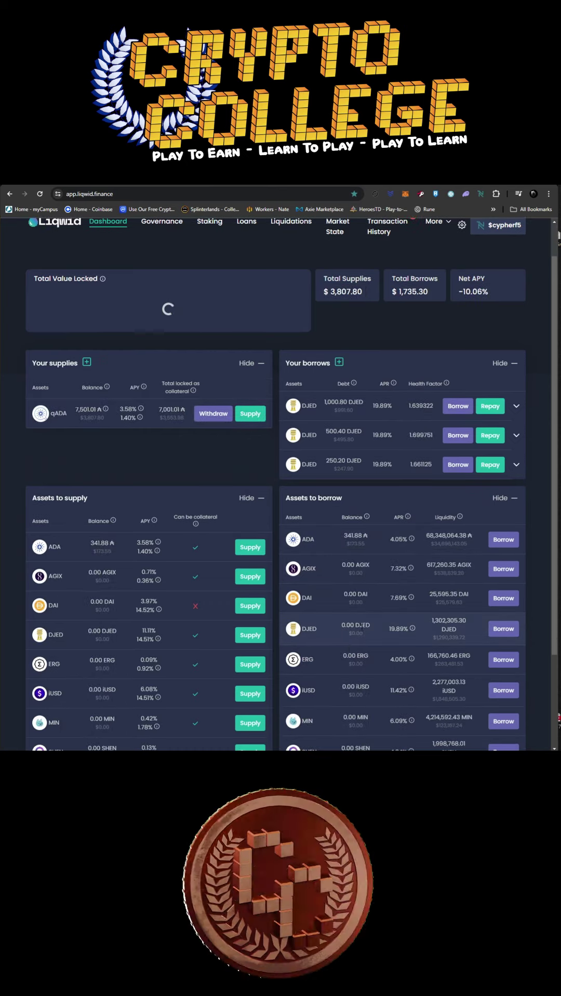
scroll(362, 627, "down", 3)
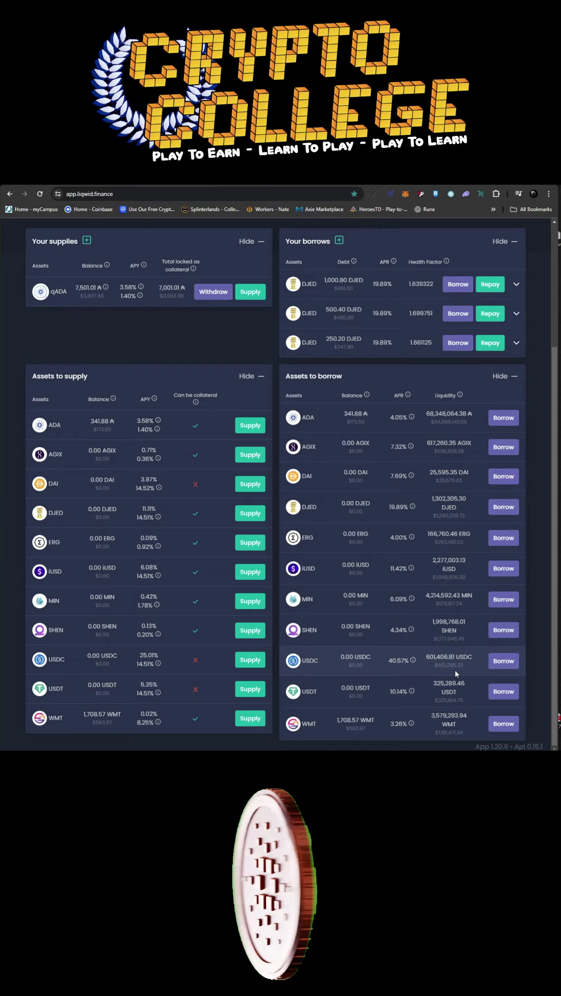
Step: Set up a DJED borrow using all 24,041.78857 qADA as collateral and the maximum 207.240932 DJED
left_click(499, 511)
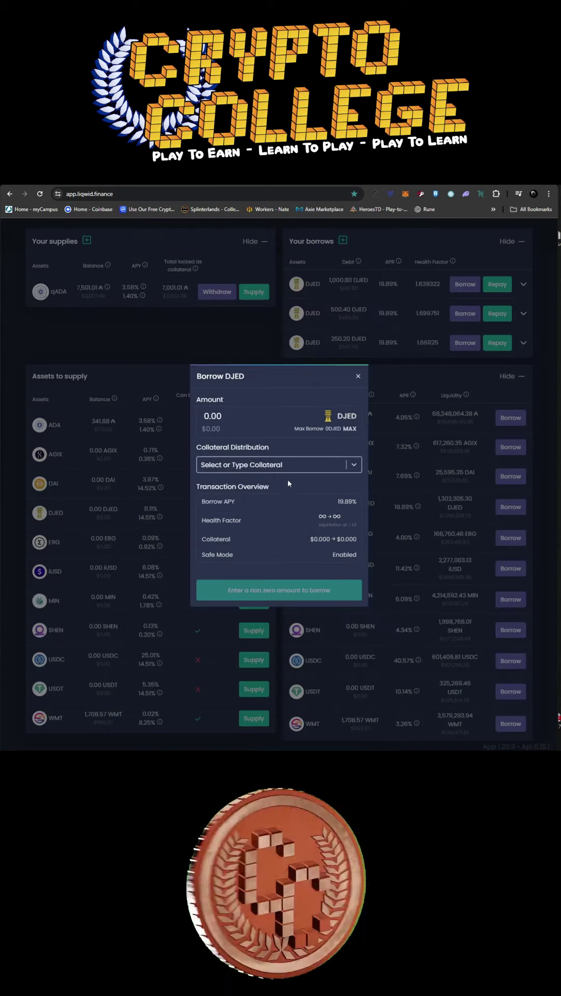
left_click(278, 470)
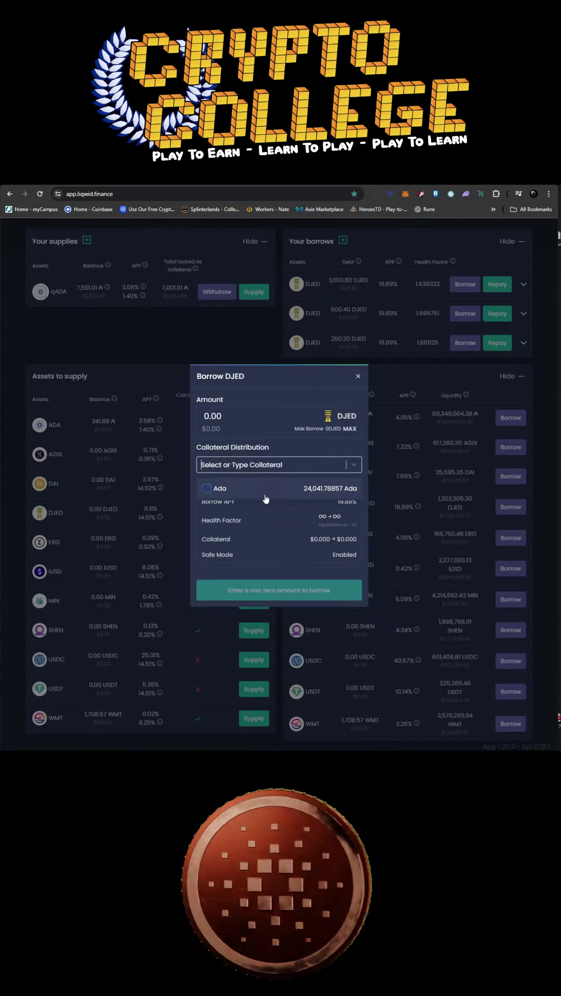
left_click(312, 491)
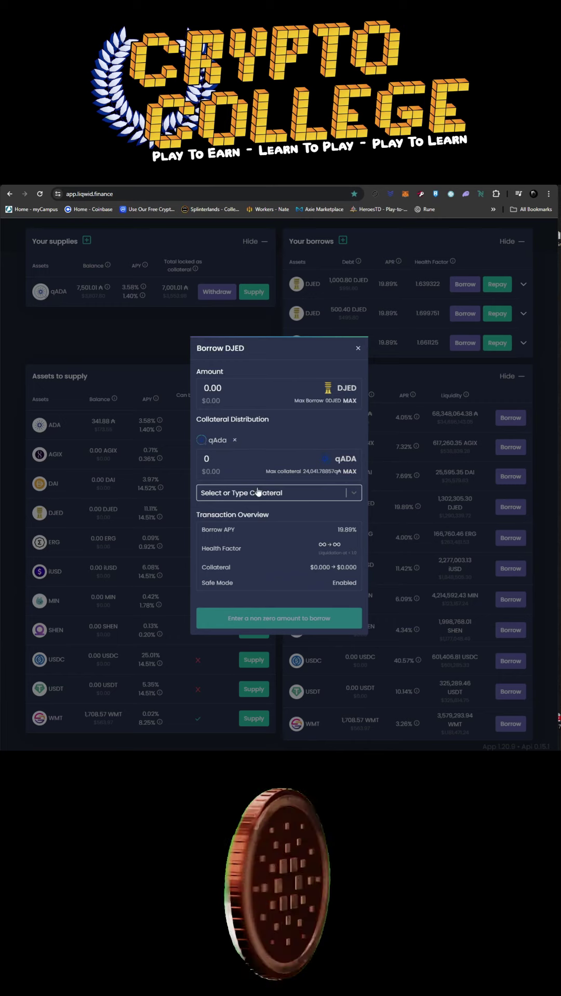
left_click(349, 472)
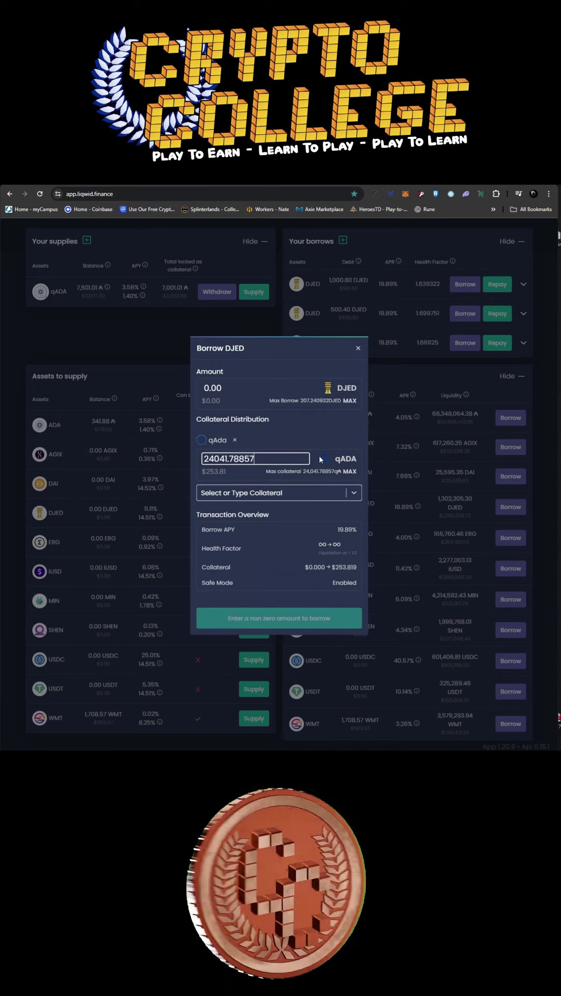
left_click(270, 431)
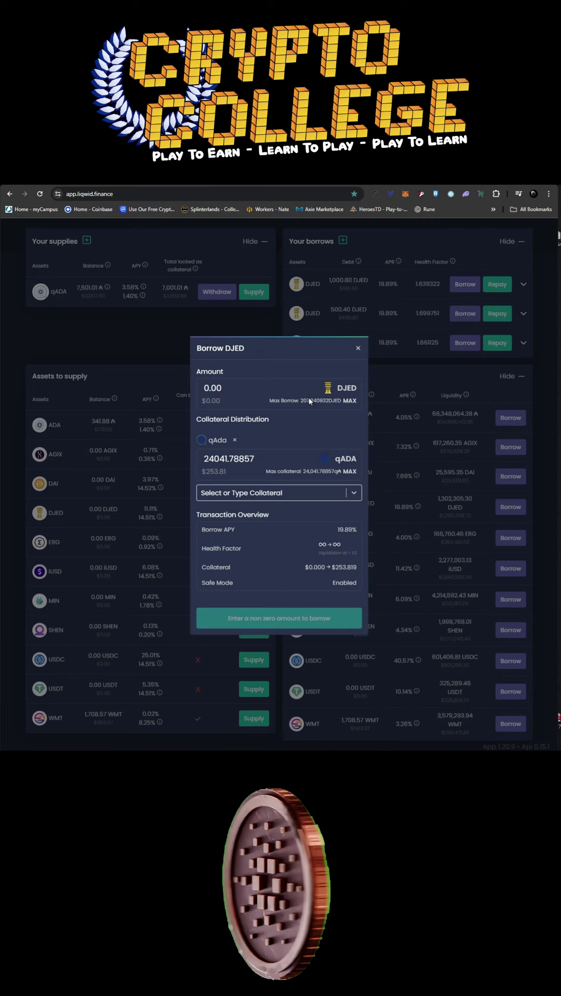
left_click(350, 401)
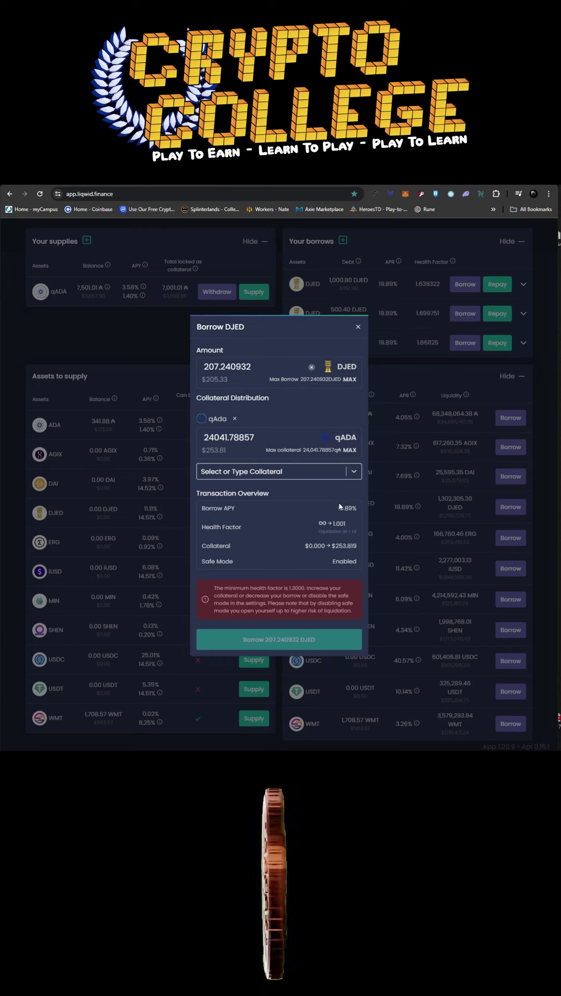
Step: Change the borrow amount to 150 DJED, giving a 1.383 health factor, and submit it
double_click(253, 368)
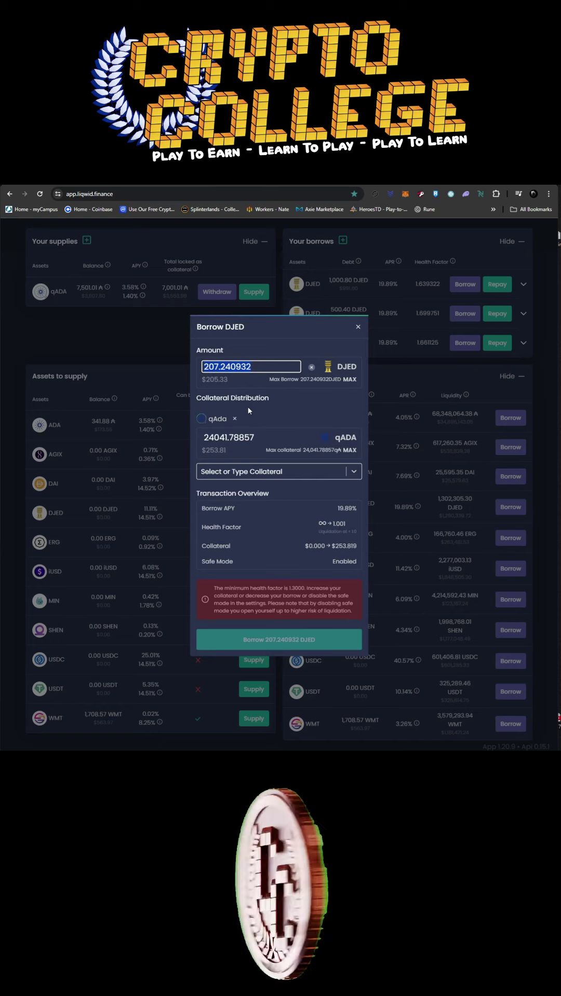
type("150")
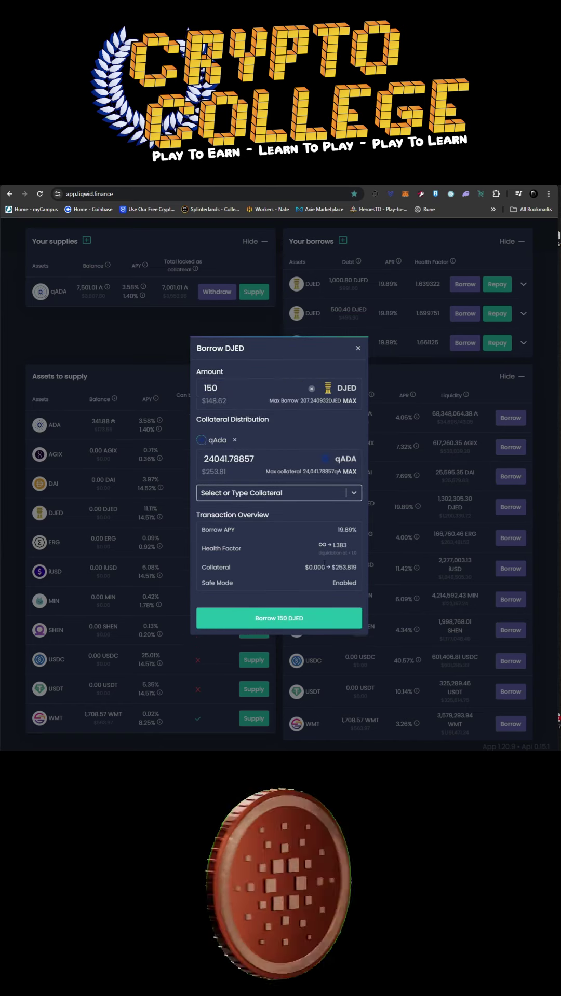
double_click(339, 545)
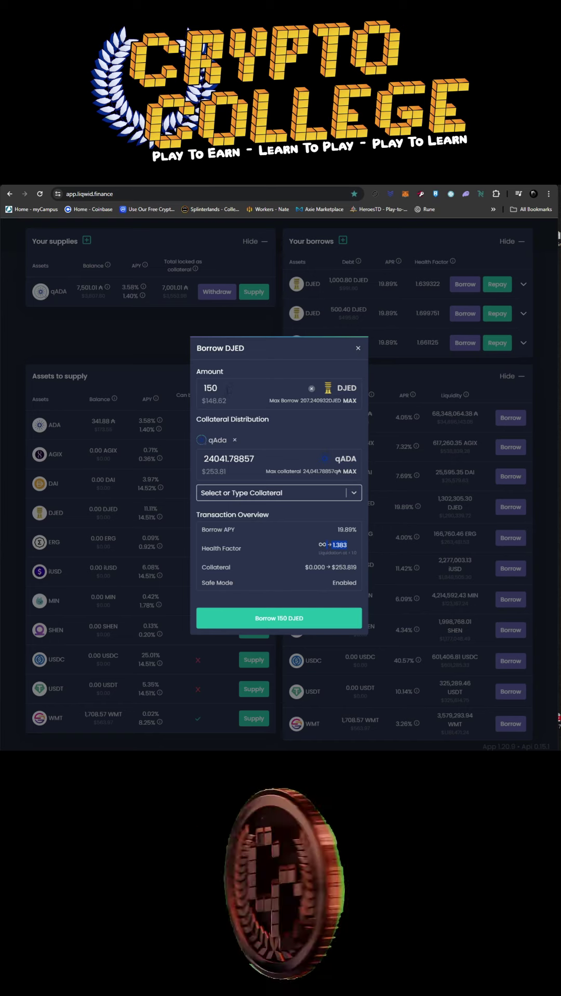
left_click(288, 614)
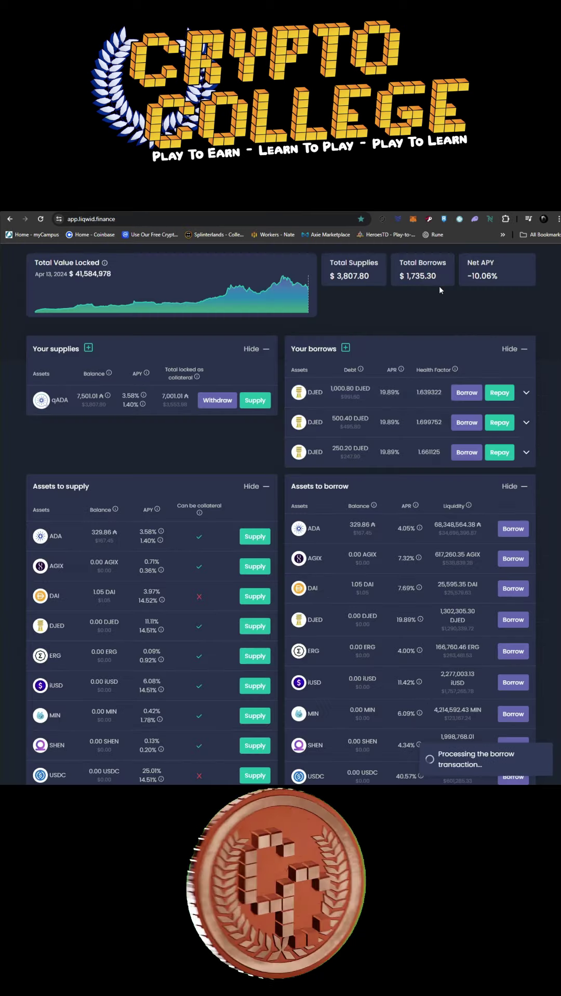
Step: Go to the Minswap tab and open the exchange app's swap page
key("ctrl+Tab")
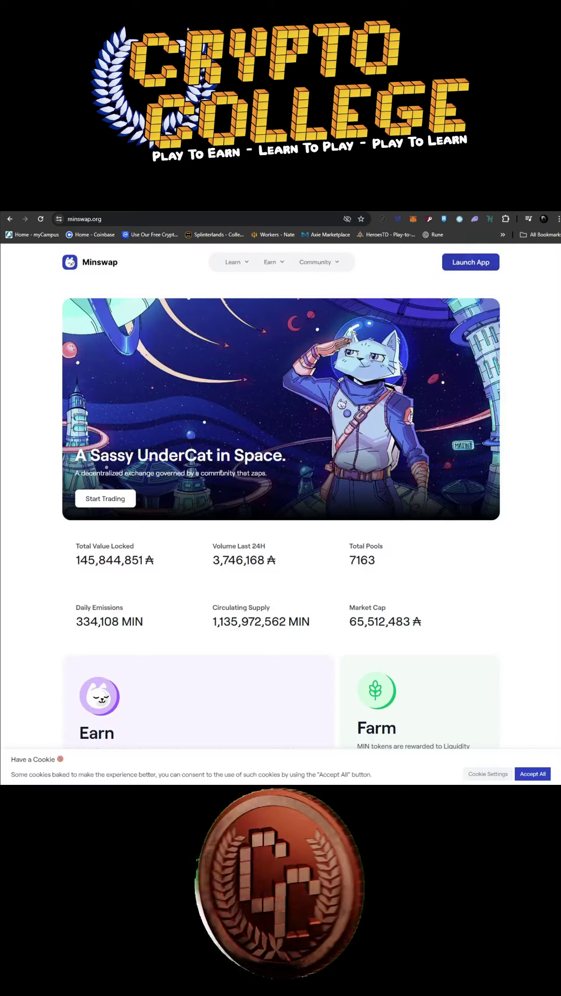
left_click(470, 263)
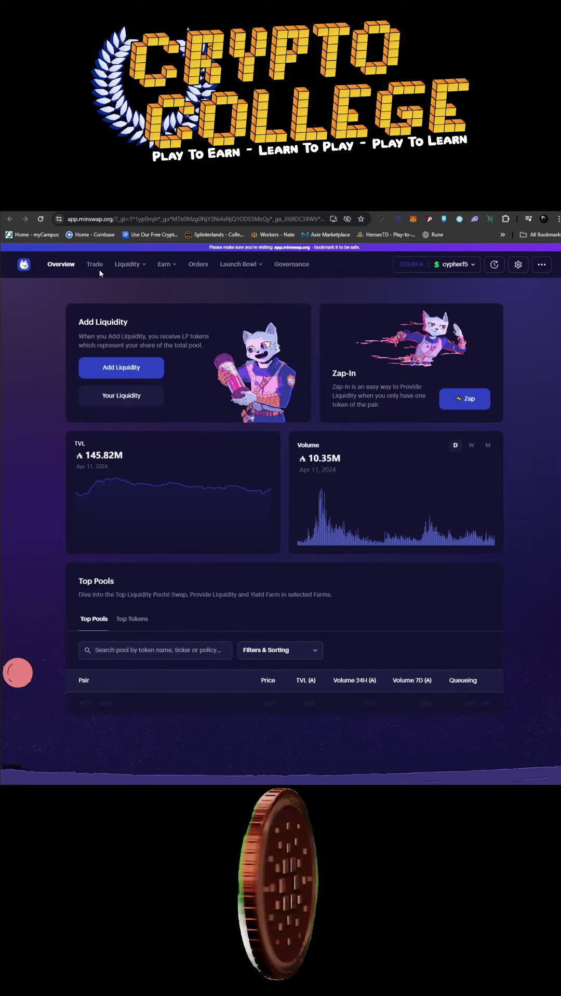
left_click(99, 268)
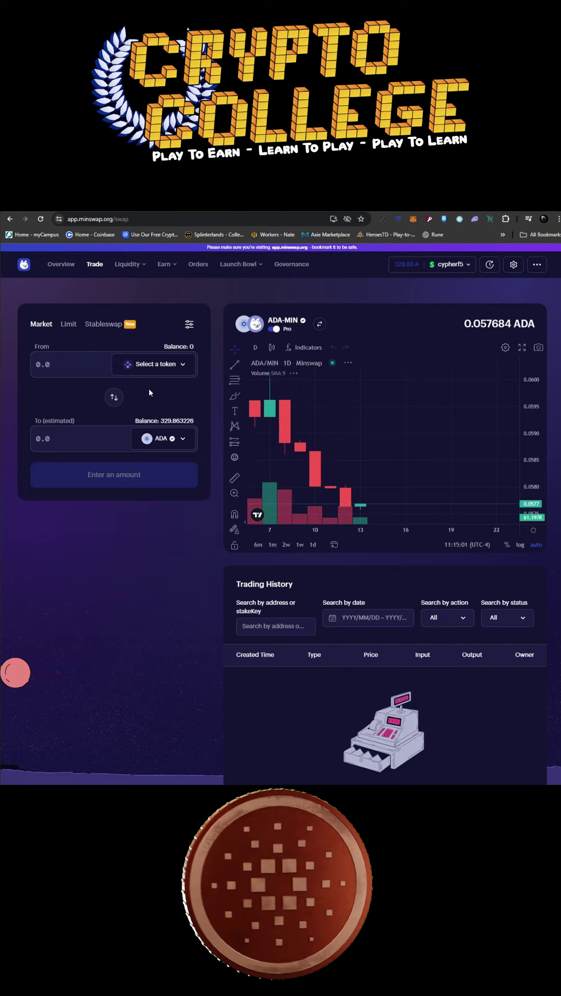
Step: Search for 'djed' and pick DJED as the token to swap from
left_click(155, 364)
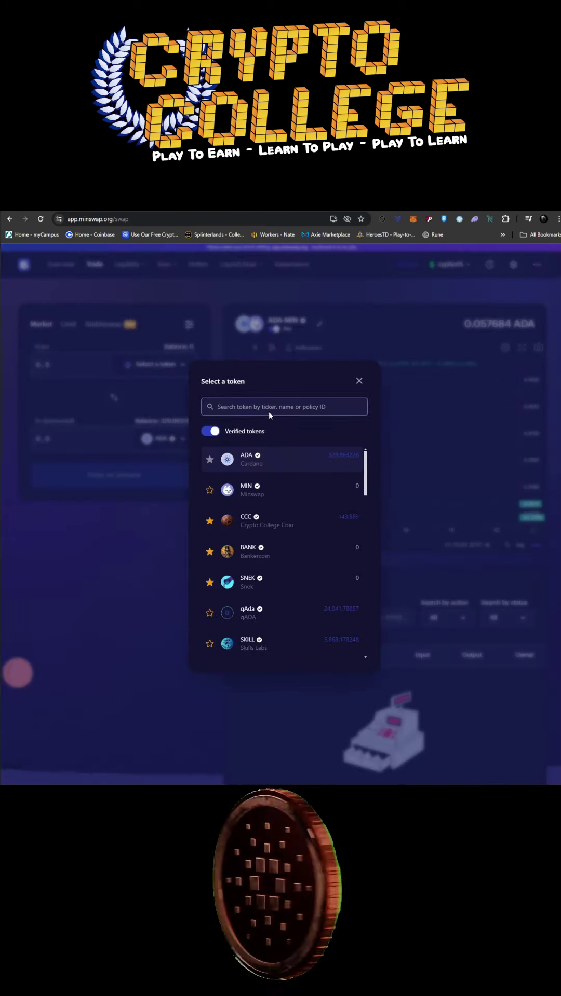
left_click(270, 407)
type("djed")
left_click(249, 502)
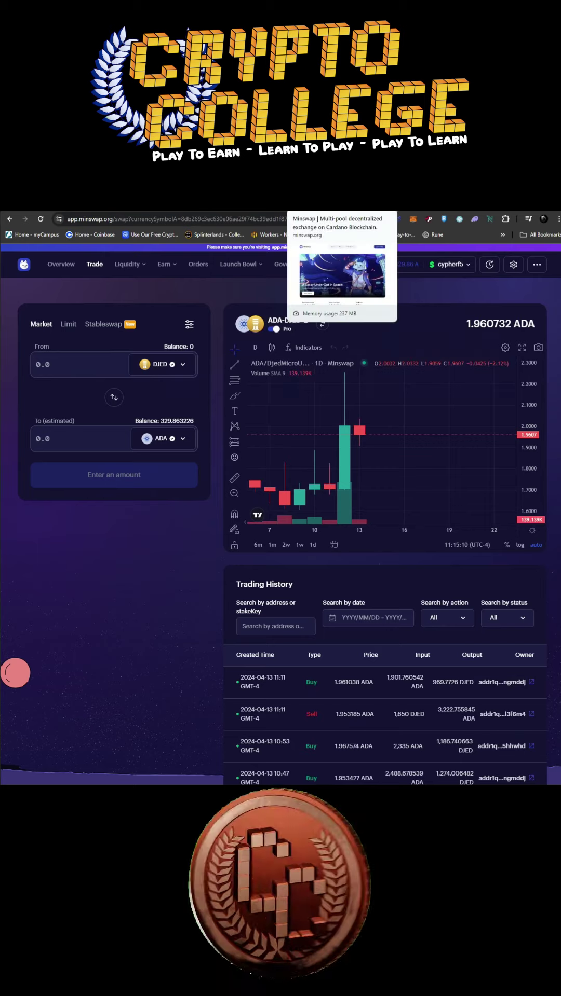
key("ctrl+Tab")
key("ctrl+Tab")
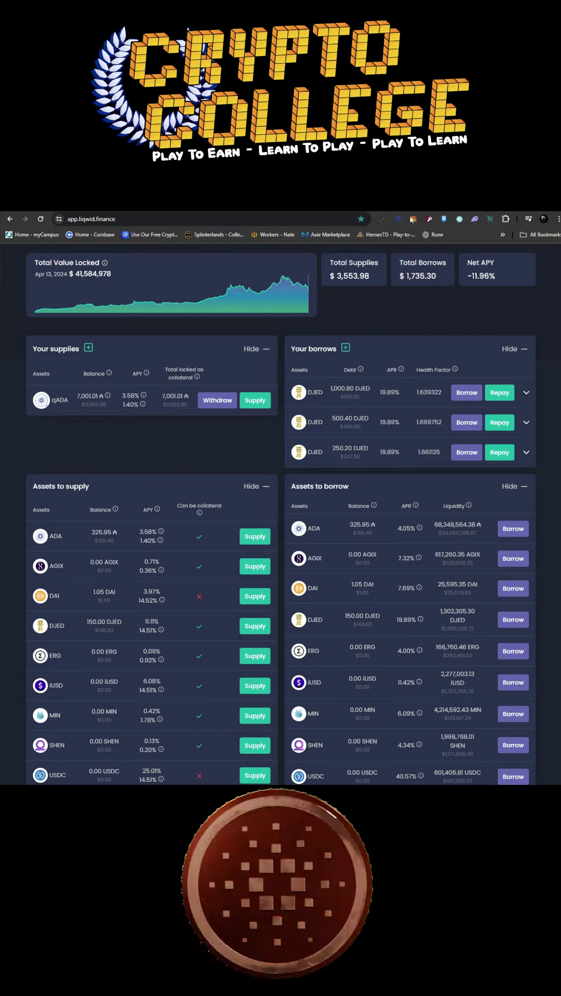
Step: Swap 150 DJED for about 293 ADA on Minswap, signing with the wallet password
key("ctrl+Tab")
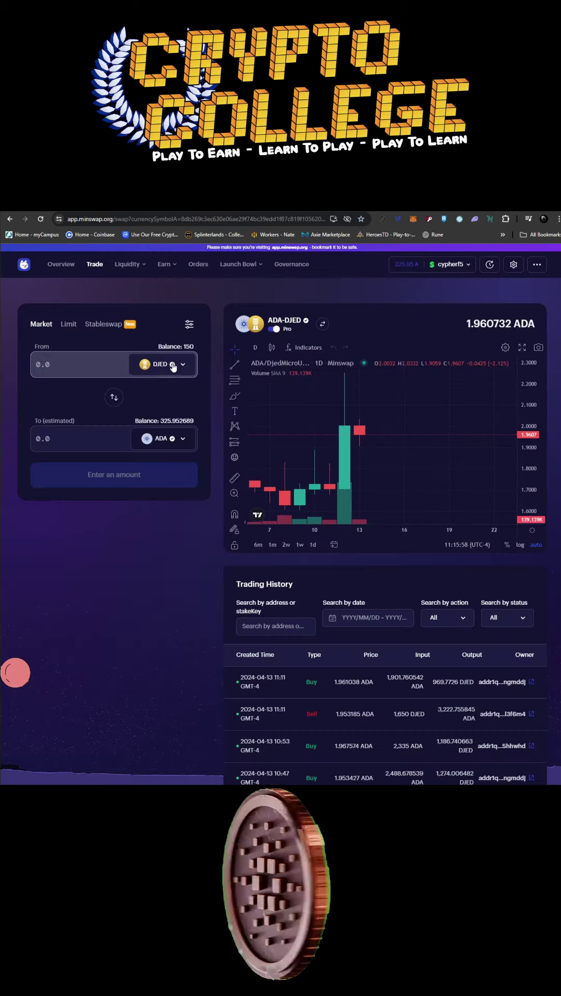
type("150")
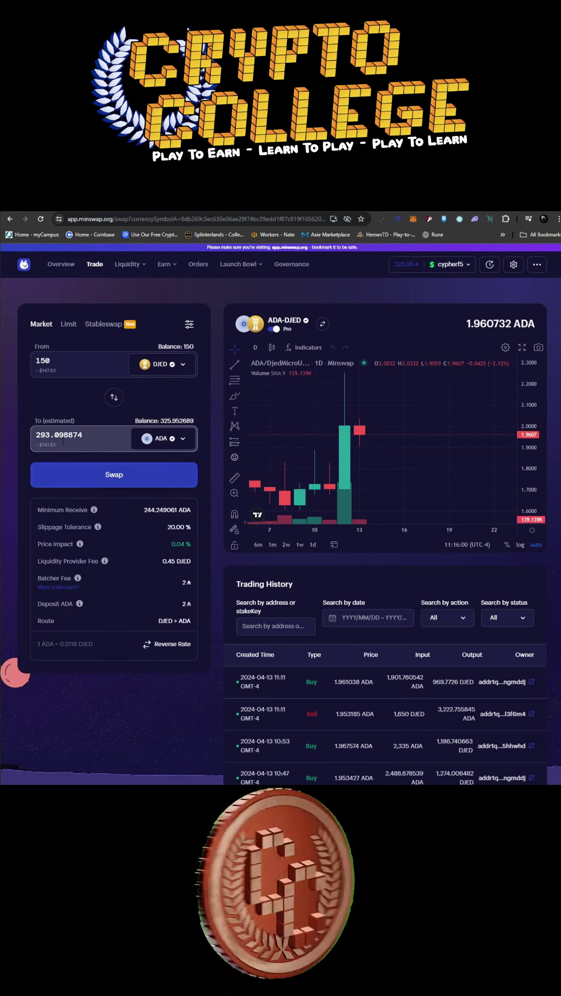
left_click(104, 474)
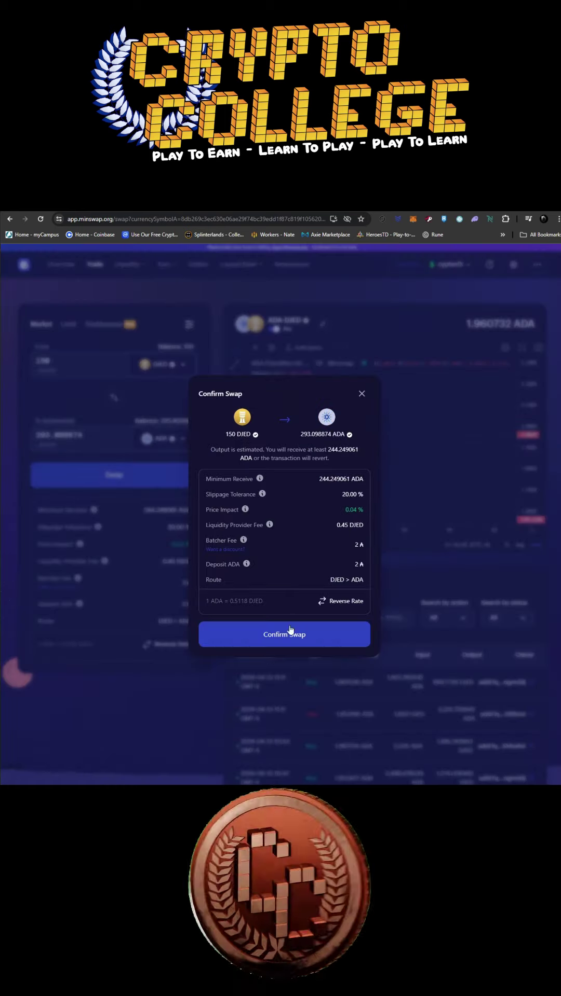
left_click(288, 633)
left_click(321, 456)
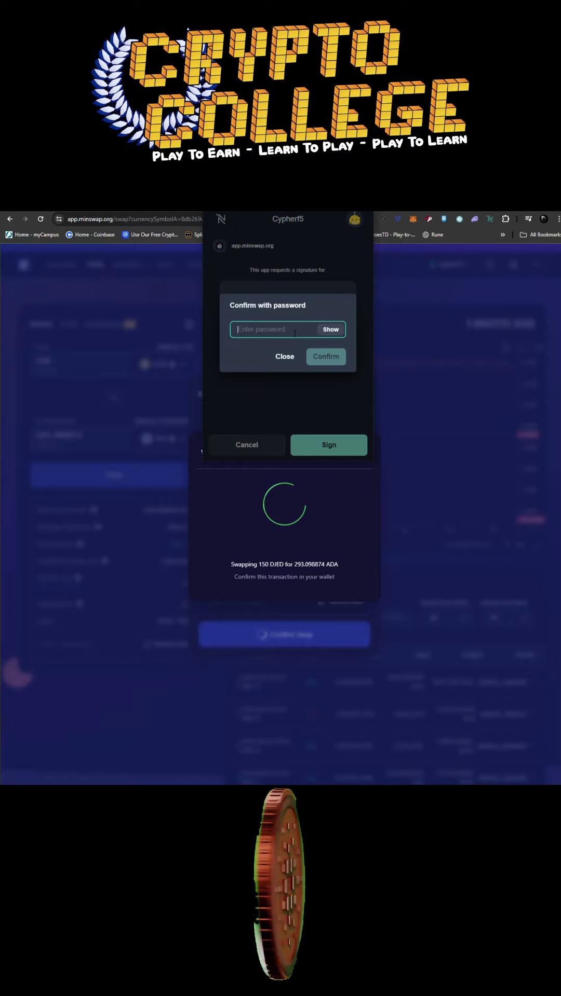
type("••••••••")
key("Return")
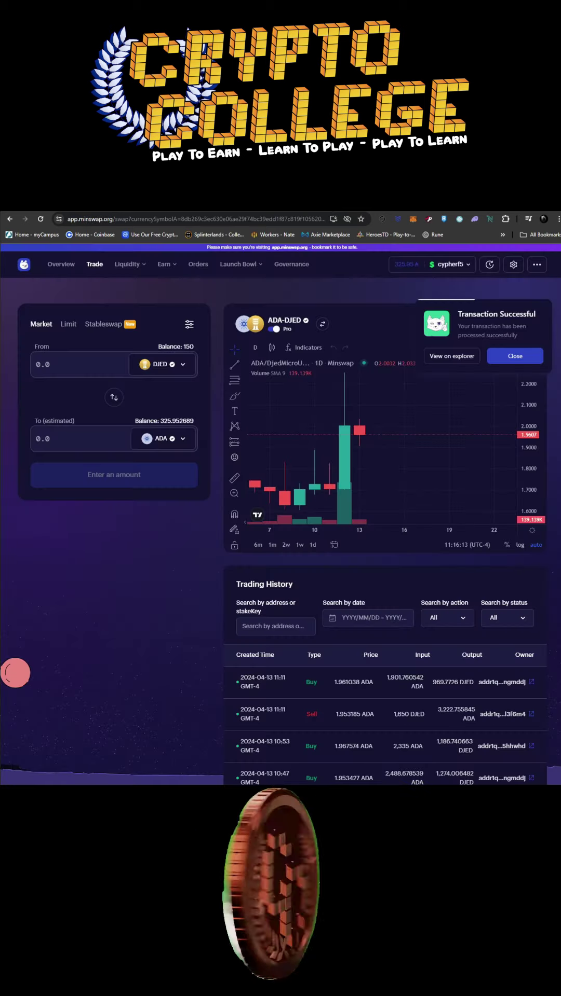
key("ctrl+Tab")
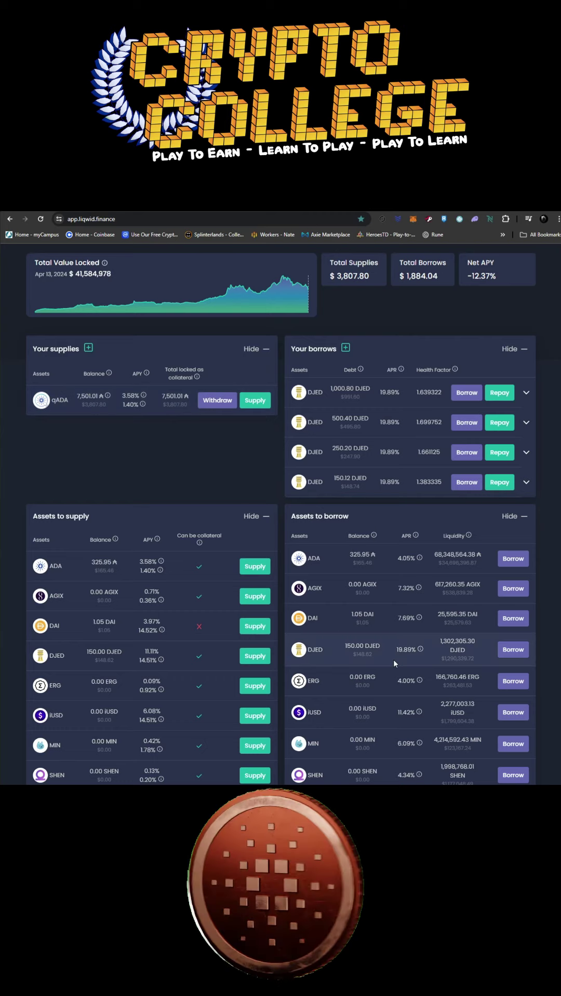
Step: Check the borrow debt and qADA balance tooltips: $3,807.80 supplied, $1,884.04 borrowed
mouse_move(359, 403)
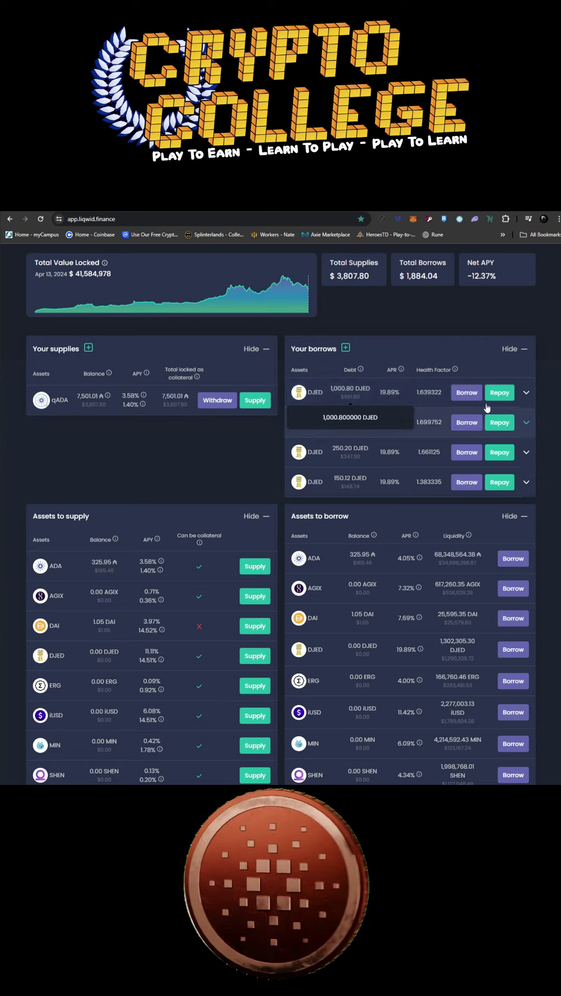
scroll(429, 394, "down", 1)
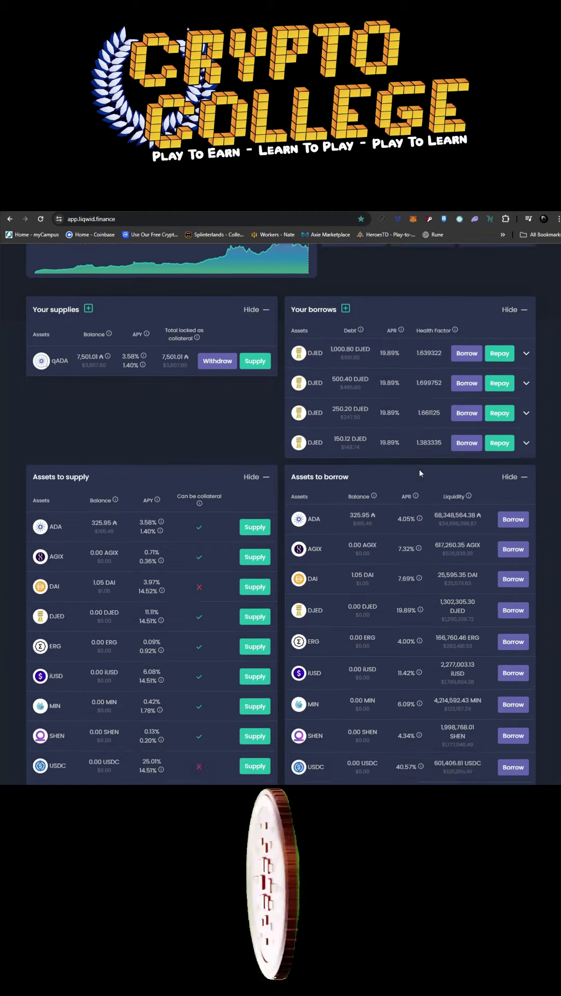
scroll(430, 436, "up", 2)
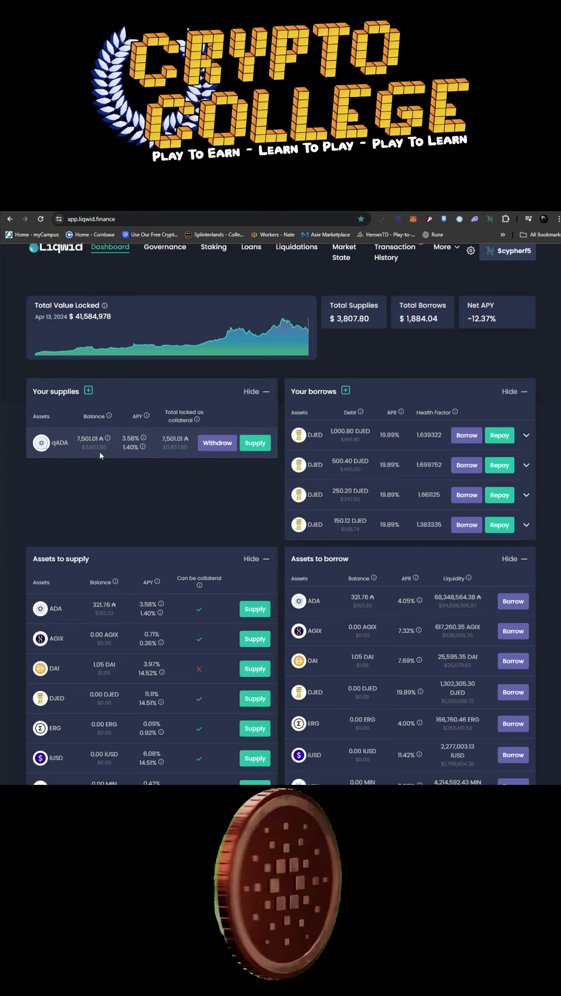
mouse_move(112, 440)
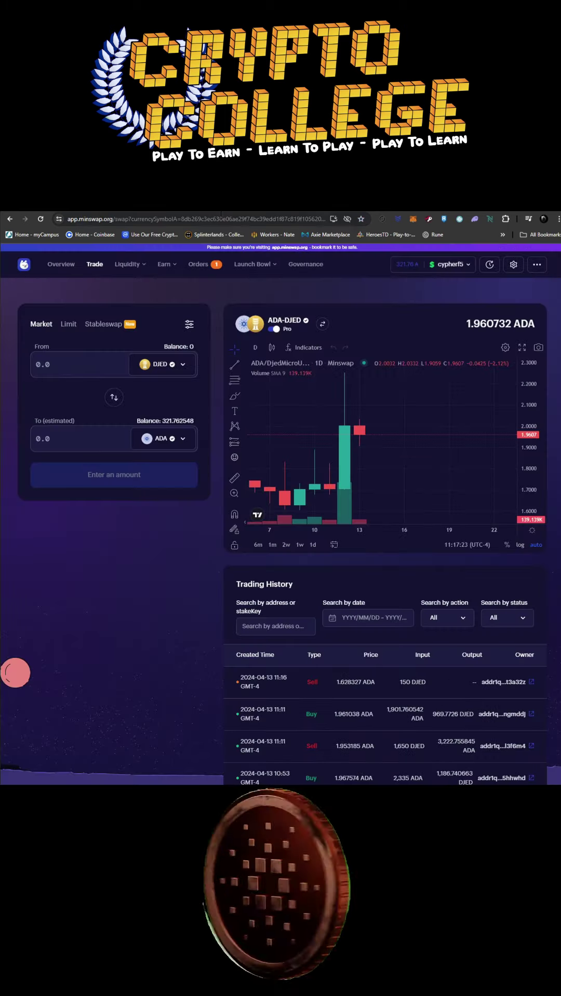
Step: Search Google for 'aave' and open the Aave website from the results
left_click(220, 218)
type("aa")
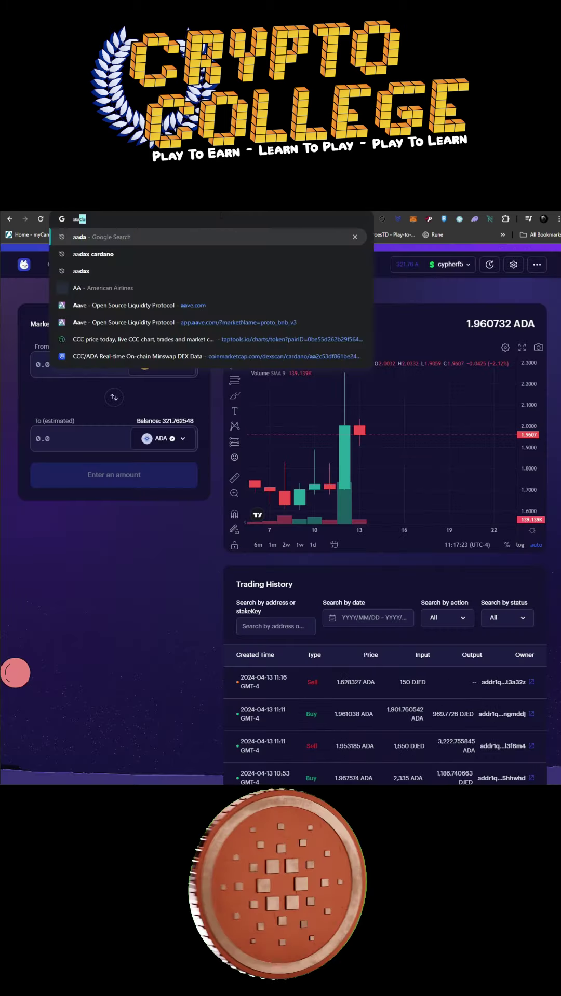
type("ve")
key("Return")
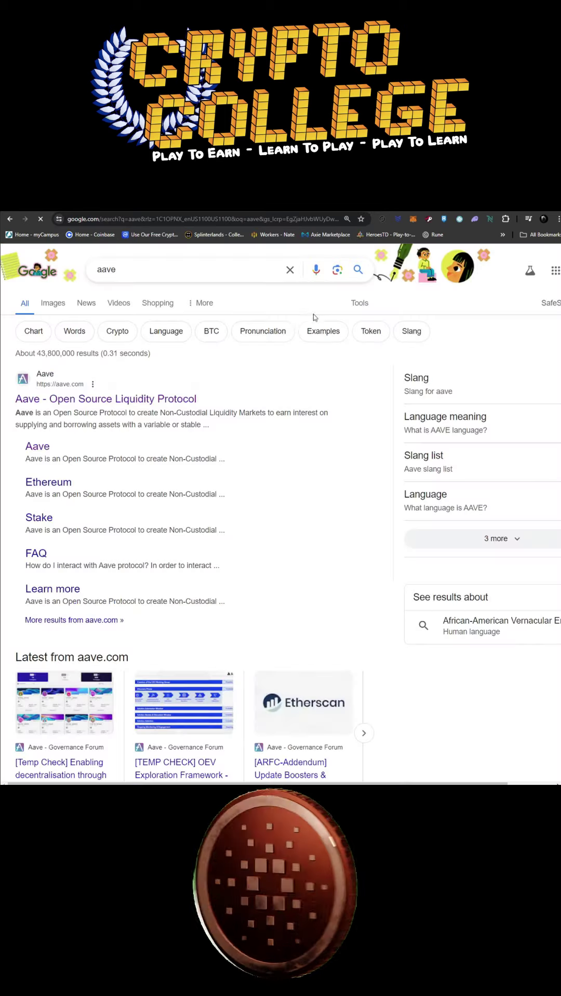
left_click(92, 404)
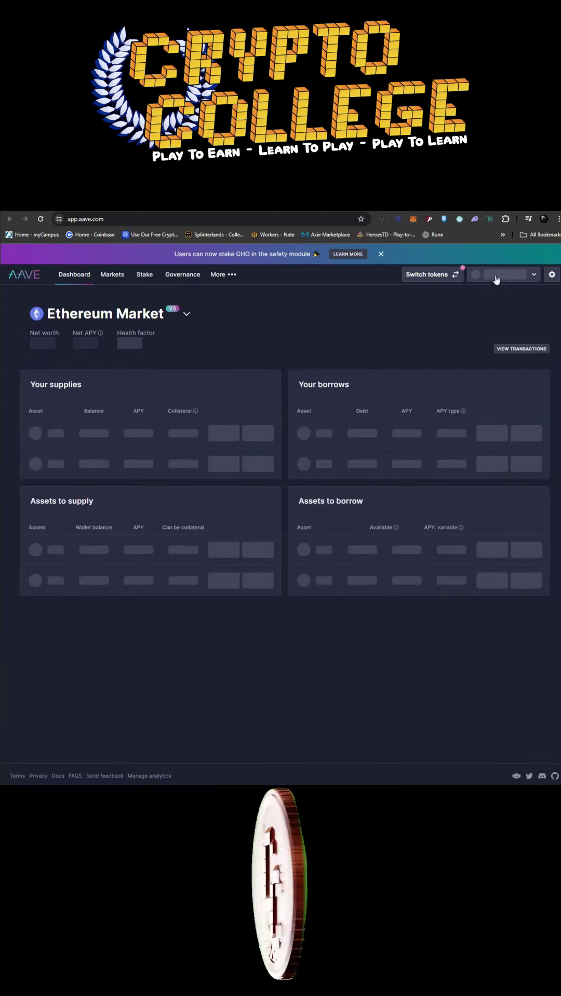
Step: Switch Aave to the BNB Chain Market and highlight the 11.76% USDC borrow APY
left_click(184, 314)
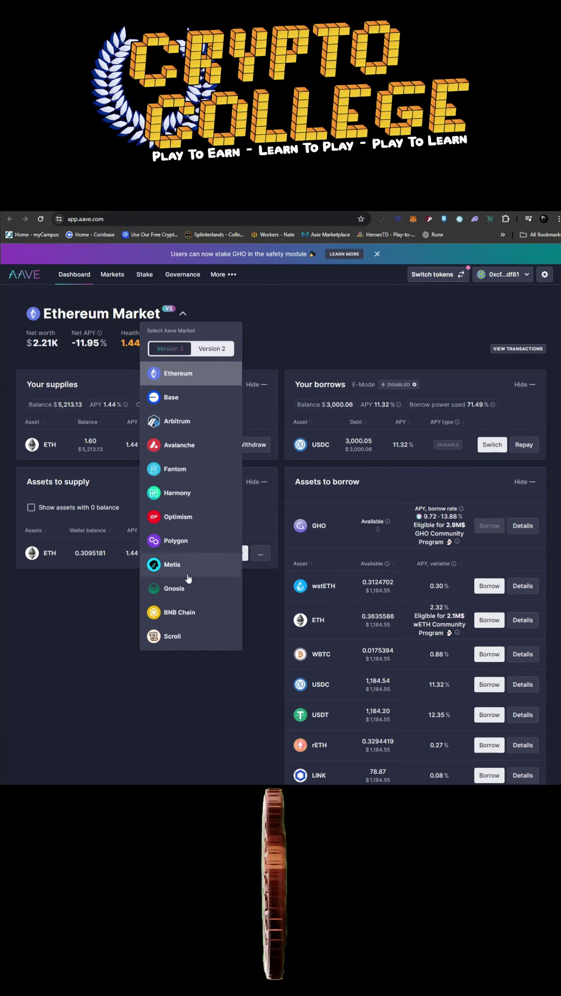
left_click(107, 595)
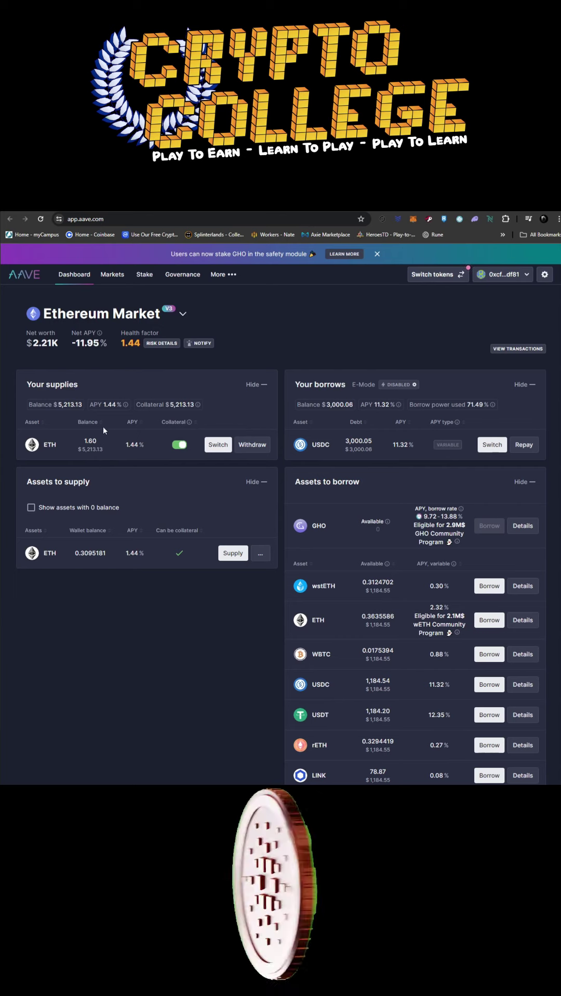
left_click(182, 315)
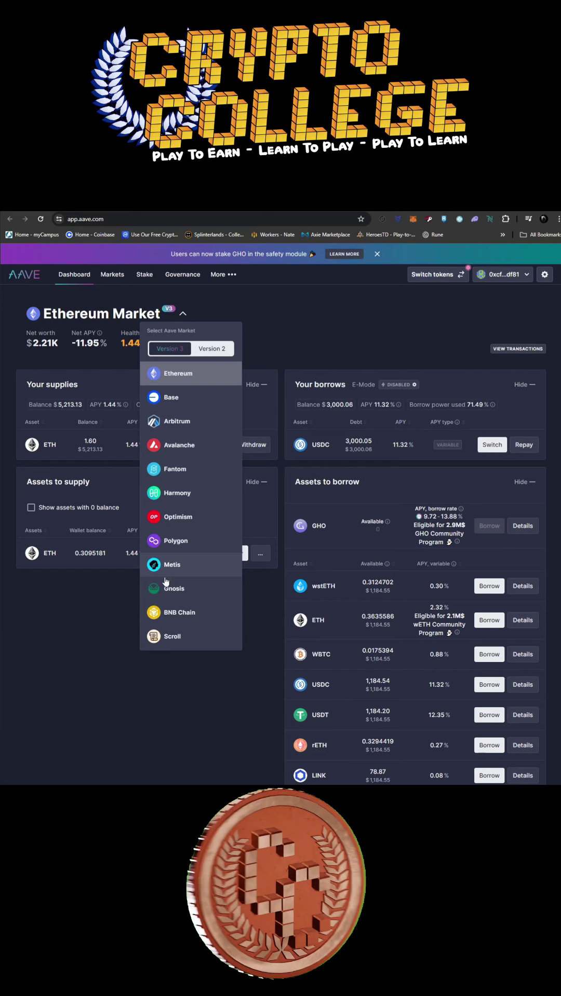
left_click(176, 611)
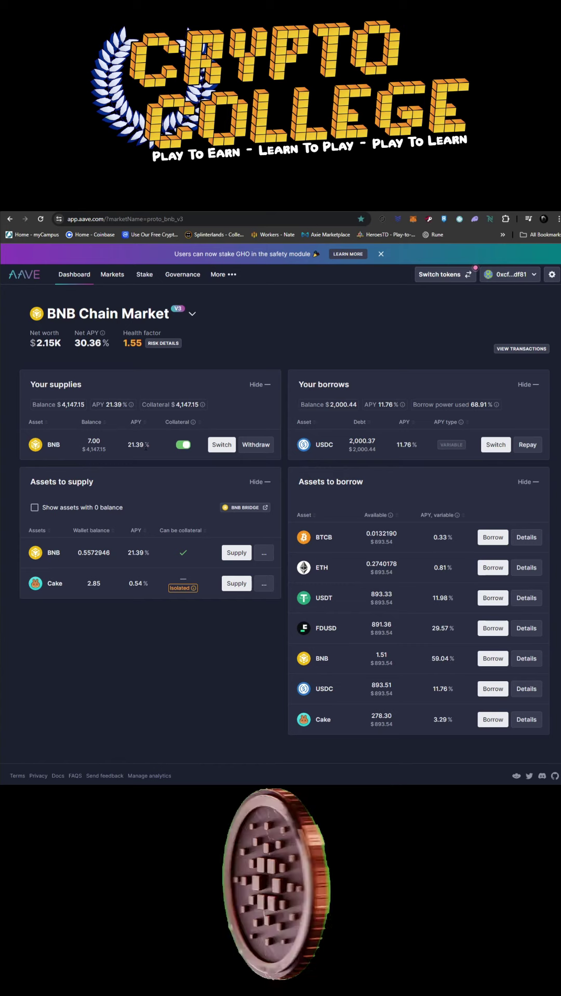
double_click(404, 444)
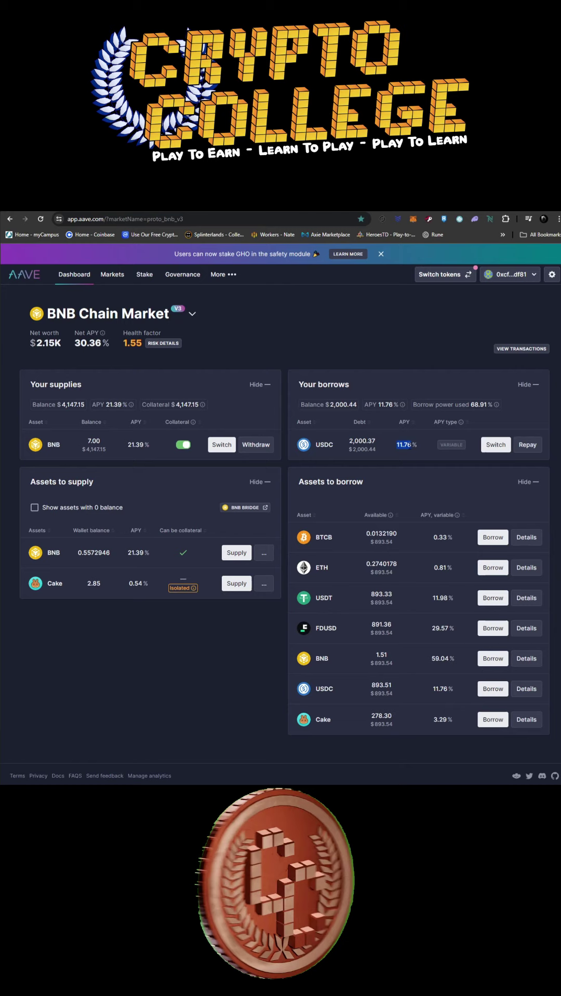
left_click(391, 450)
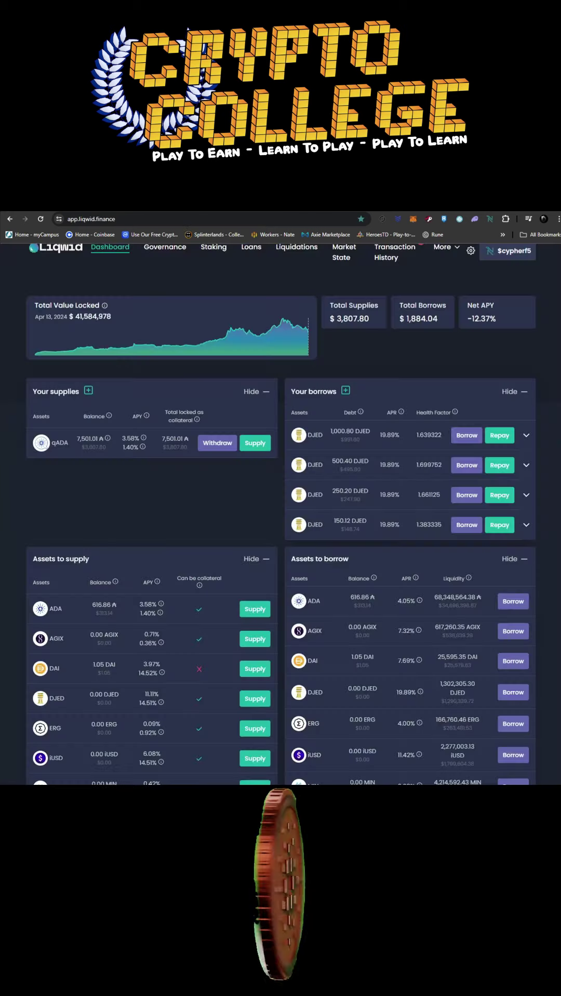
Step: Review the 1,000.80 DJED borrow's details, then return to Aave's BNB Chain Market
left_click(386, 445)
left_click(386, 445)
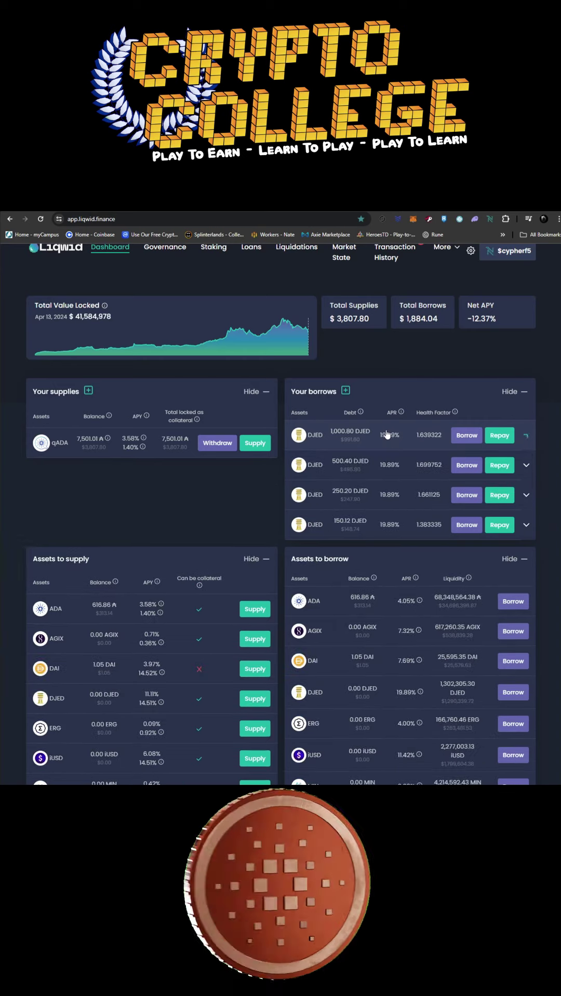
left_click(384, 436)
left_click(384, 436)
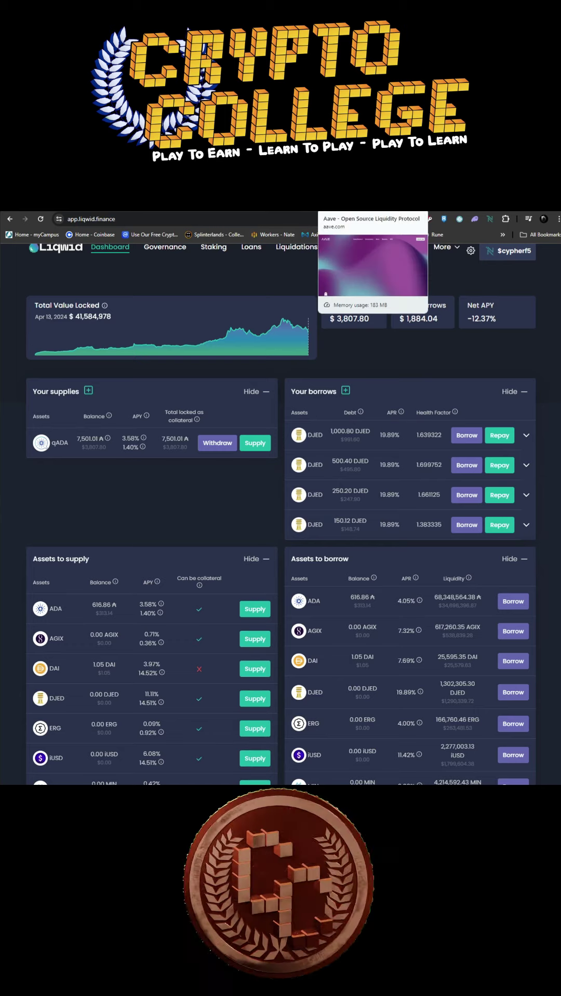
left_click(308, 211)
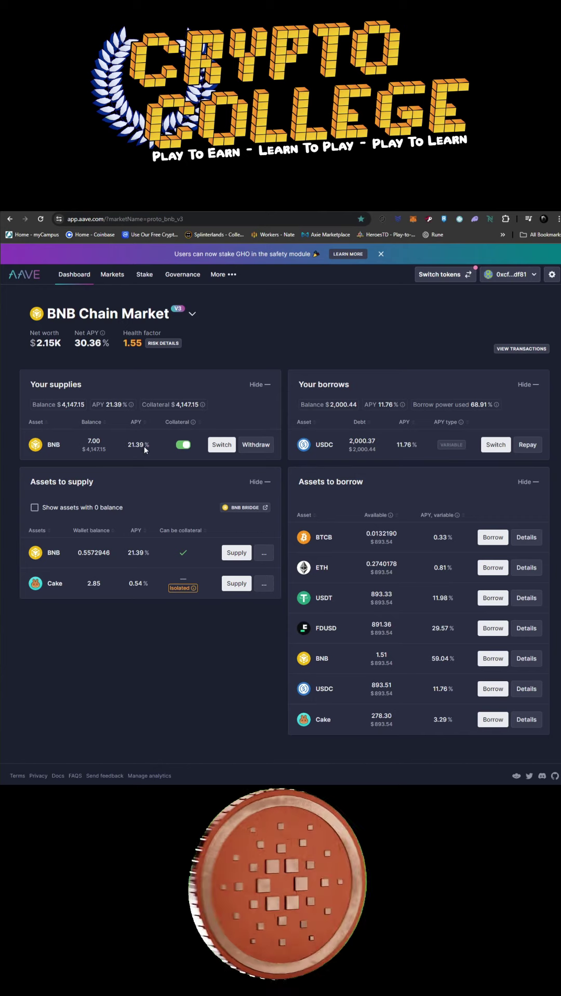
Step: Compare Aave's Ethereum Market position with BNB Chain, then head back via the Minswap page
left_click(191, 314)
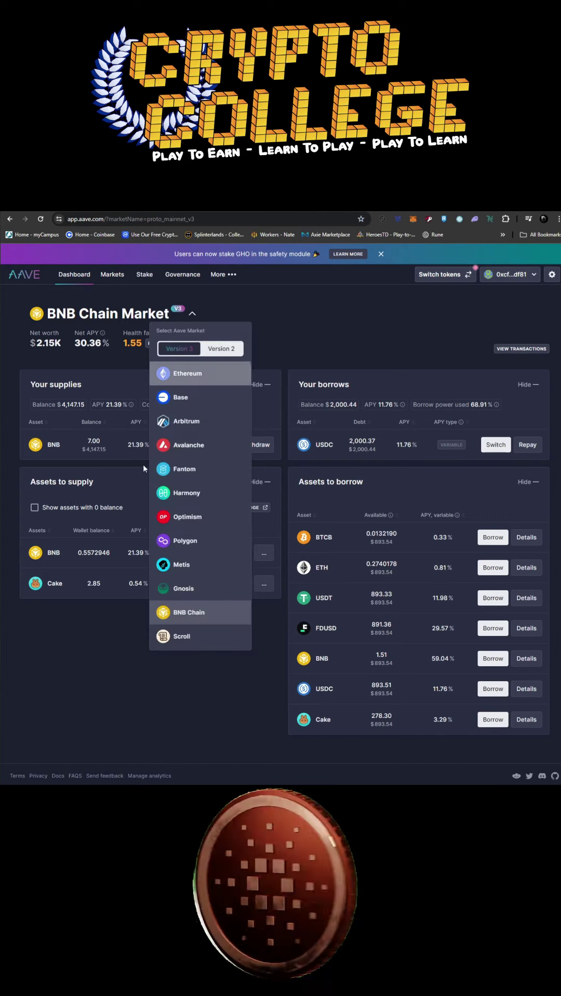
left_click(182, 371)
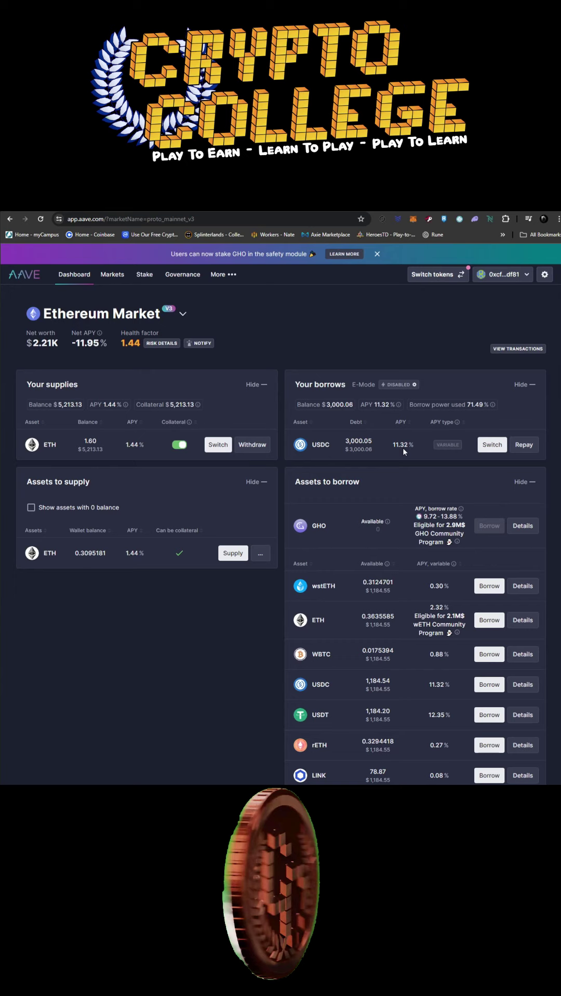
left_click(183, 314)
left_click(177, 601)
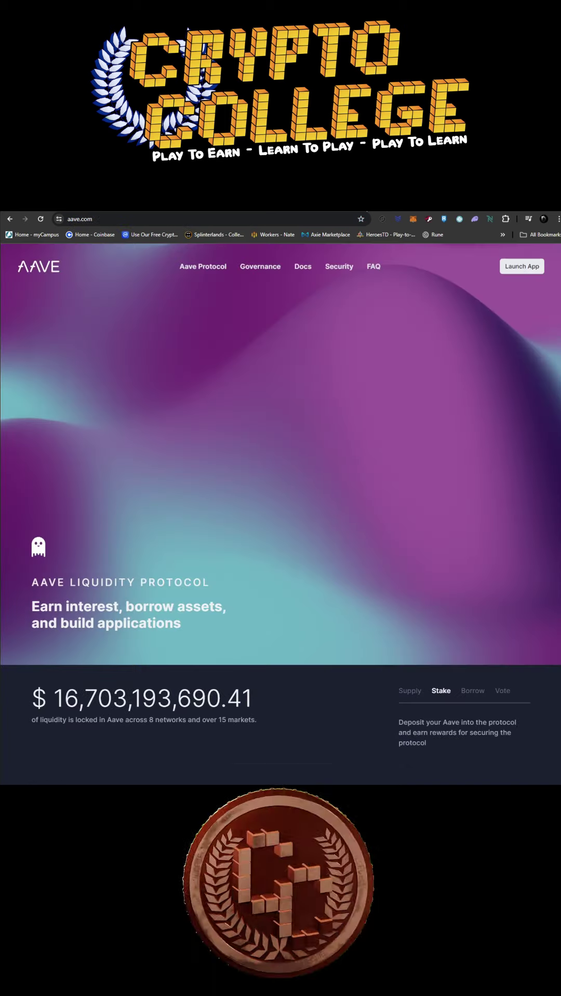
left_click(290, 213)
left_click(190, 212)
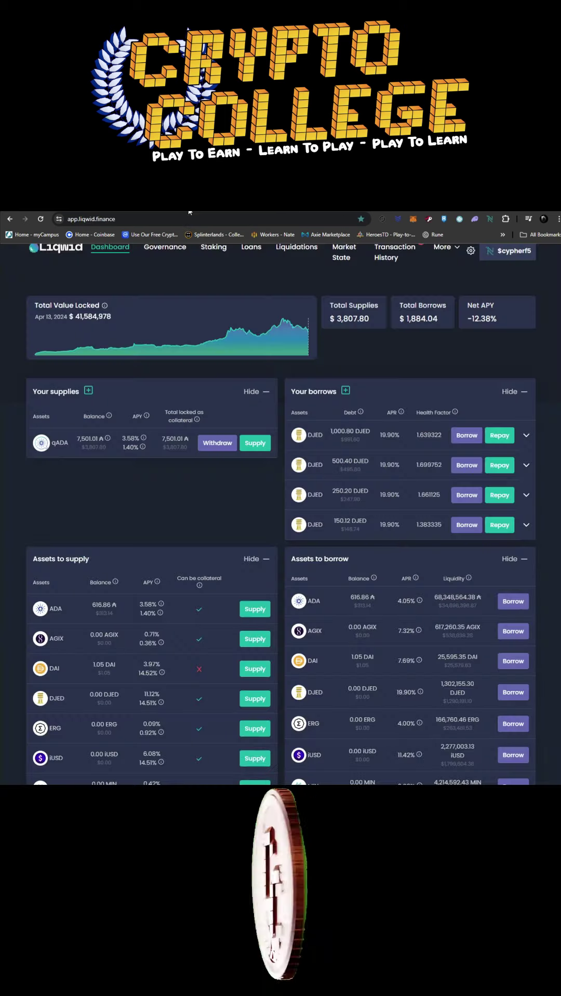